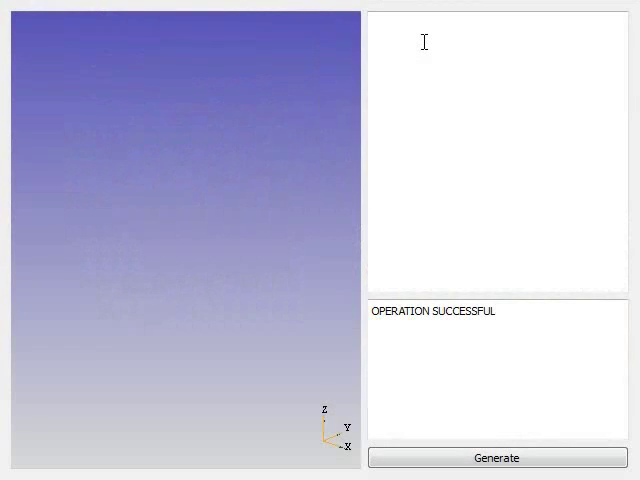
Step: Write nested 'for i in range(8):' and 'for j in range(8):' loops with an indented 'if j>i:' condition
click(424, 41)
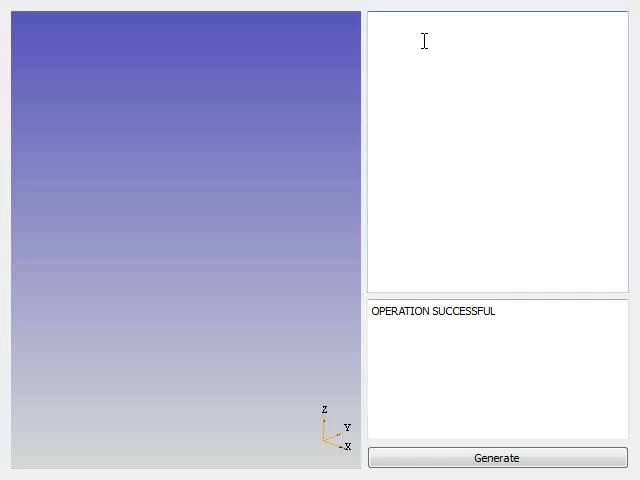
text(for i)
text( in range)
text((8): )
text(    for j i)
text(n range()
text(8):)
key(Return)
text(i)
text(f j>)
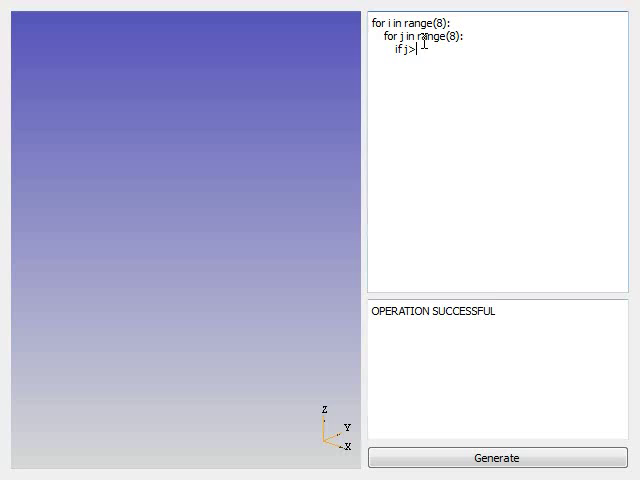
text(i:)
key(Return)
key(Up)
text(box=BO)
text(X(POINT)
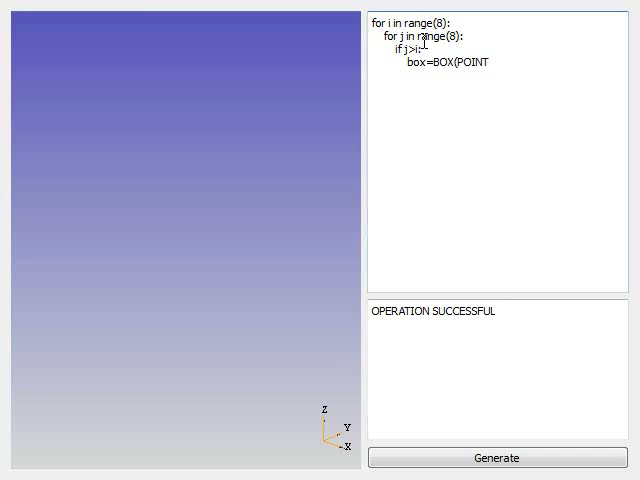
text((i,)
Step: Finish the BOX line from POINT(i,j,0) to POINT(i+1,j+1,j-i) and add an indented DISPLAY(box) line
key(BackSpace)
key(BackSpace)
text(i,j)
text(,0))
text(,POINT)
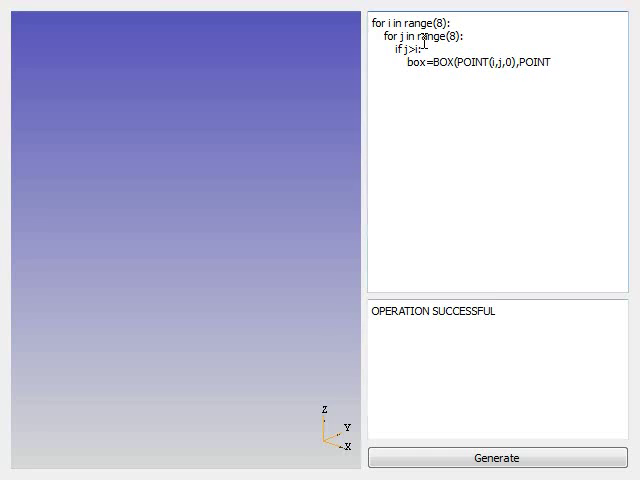
text((i+1,)
text(j+1,)
text(j-1)
key(BackSpace)
text(i))
key(Return)
key(Tab)
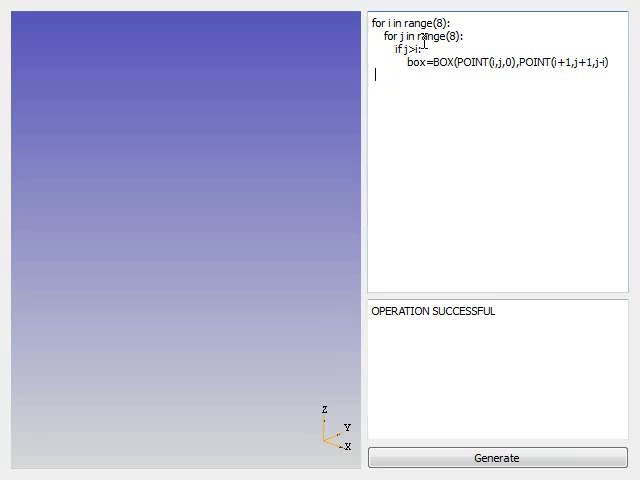
key(Tab)
key(Tab)
key(Tab)
text(d)
key(BackSpace)
text(DISPLAY)
text((BO)
key(BackSpace)
key(BackSpace)
text(box))
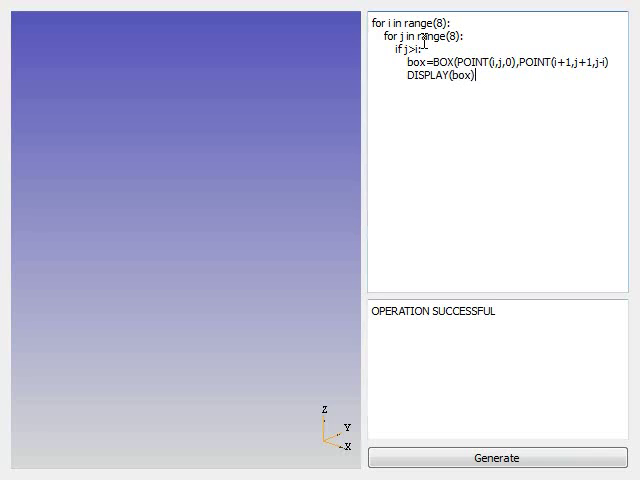
Step: Add the missing closing parentheses to the BOX line and rerun to draw the yellow stepped pyramid
click(516, 460)
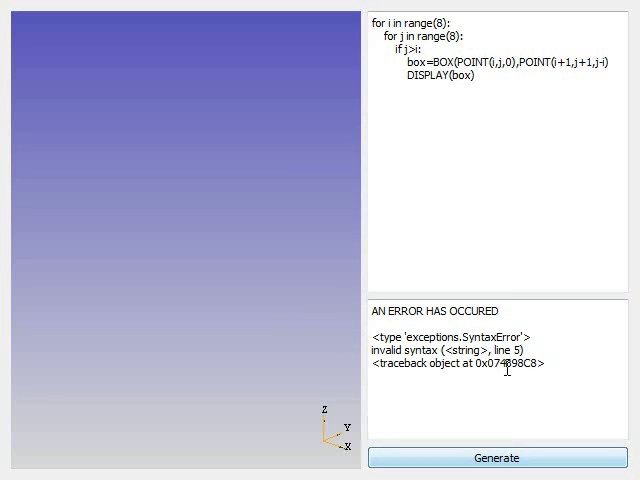
click(432, 62)
click(514, 61)
text())
click(614, 61)
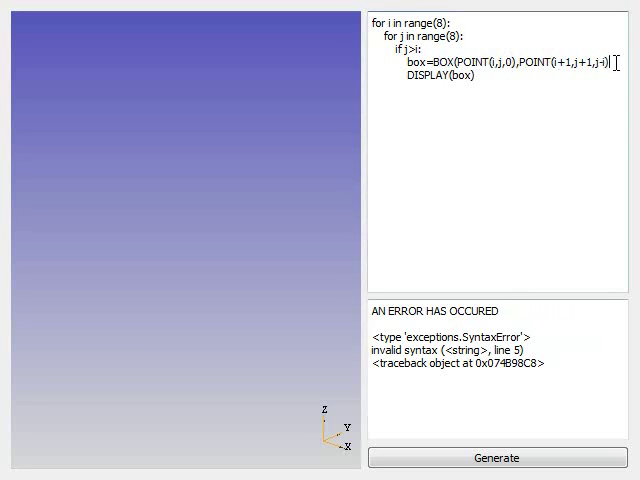
text())
click(520, 462)
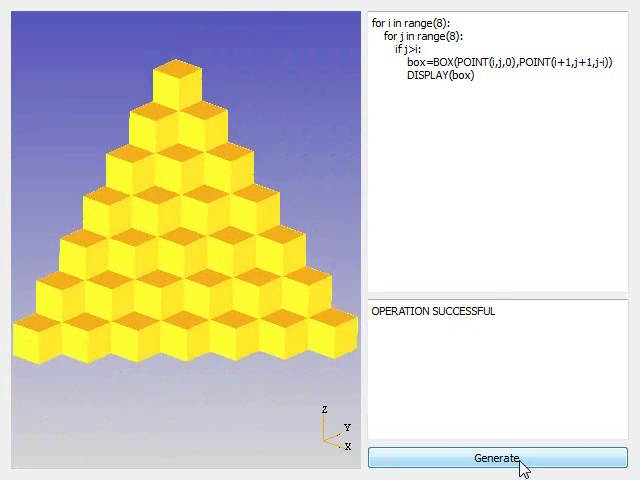
click(490, 79)
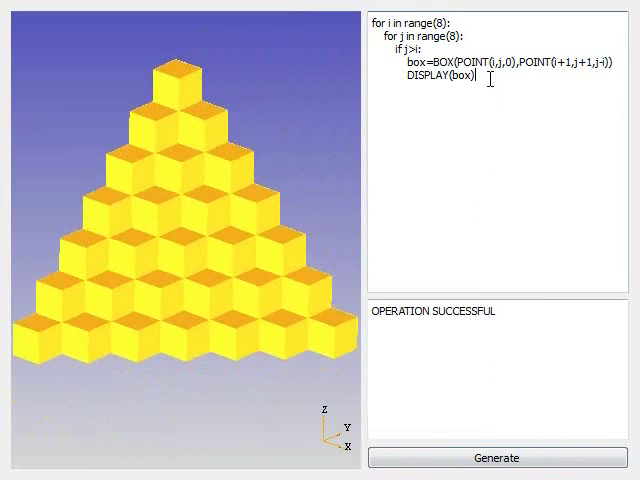
key(Return)
key(Tab)
drag(405, 76, 314, 68)
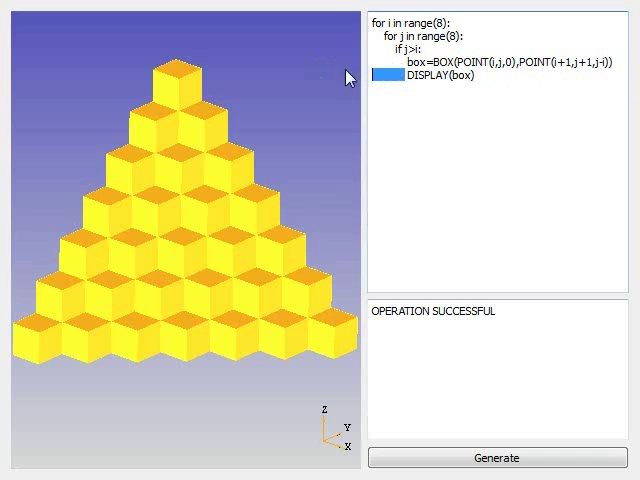
Step: Add a time.sleep(.5) line after DISPLAY(box) and rerun the script
click(376, 94)
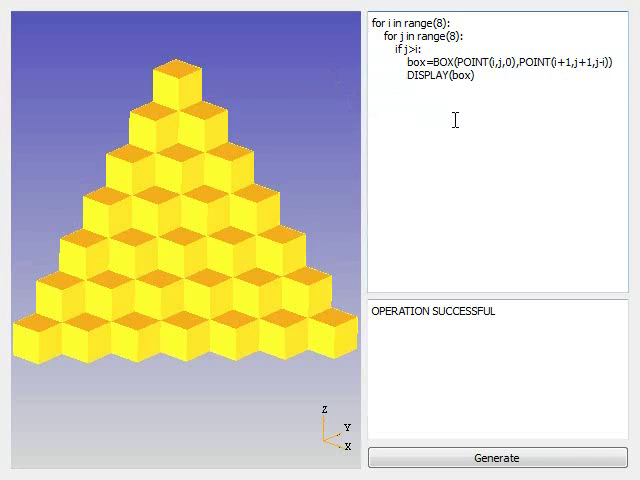
text(time.sle)
text(ep(.5))
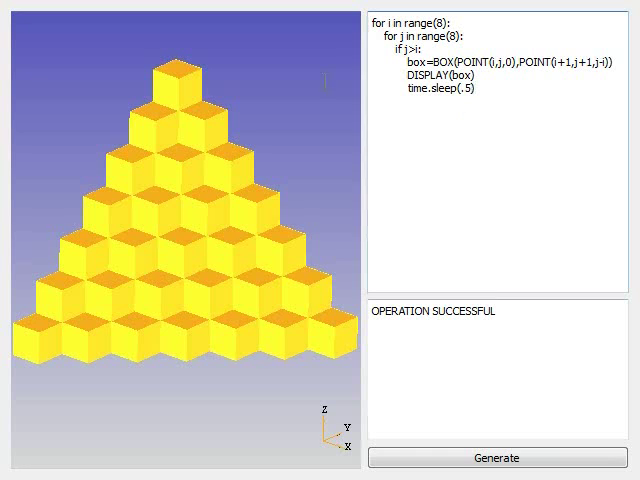
click(486, 460)
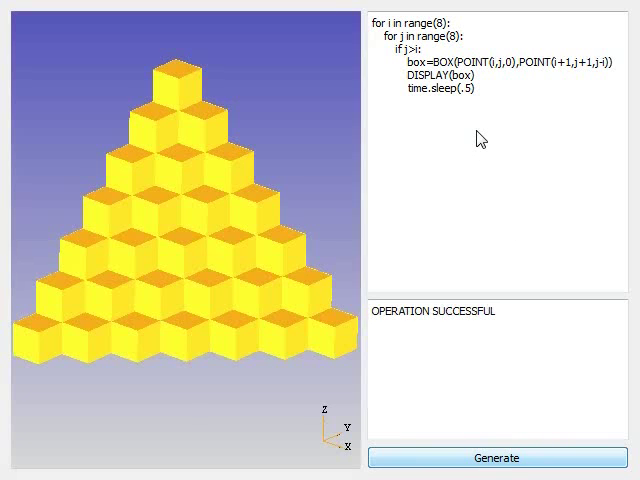
Step: Rerun the script and watch the yellow boxes build one by one into the pyramid
click(514, 462)
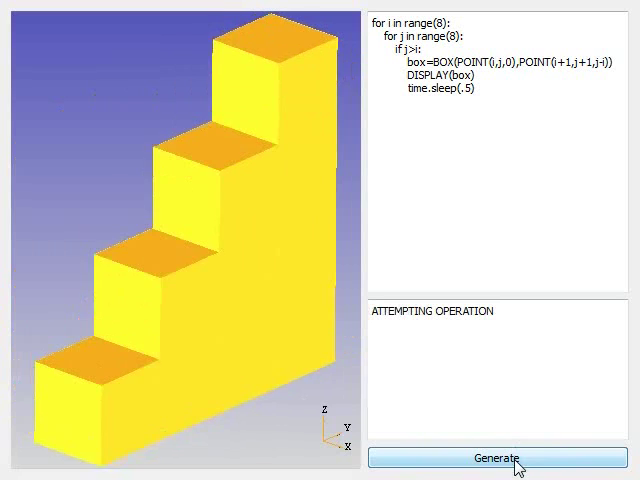